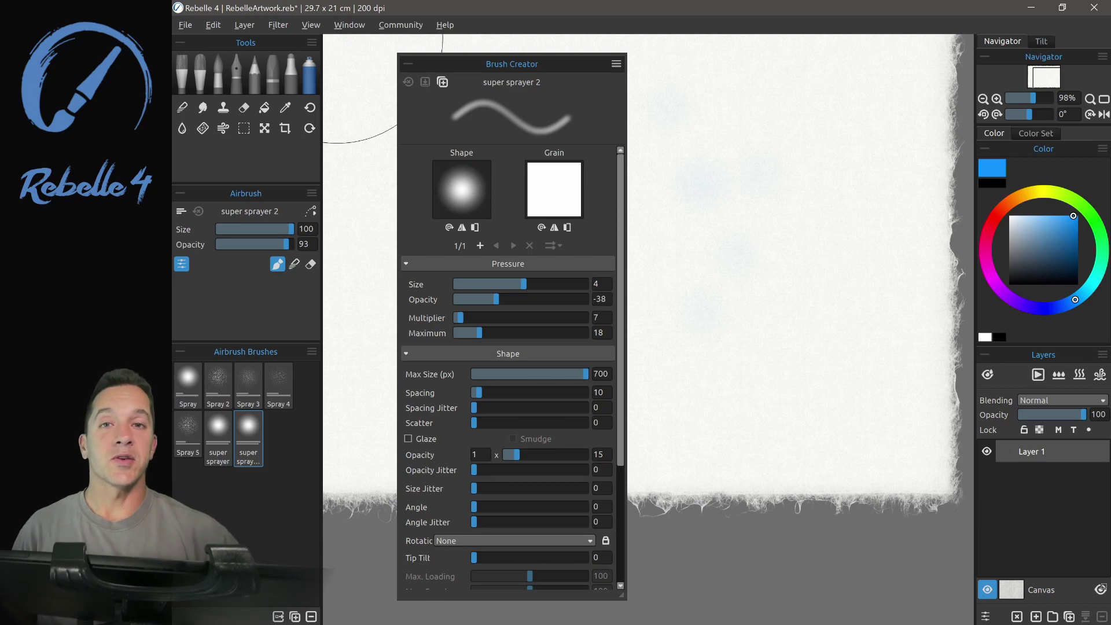
- Select the Spray airbrush preset and hide the Pressure slider, leaving Size and Opacity
left_click(188, 379)
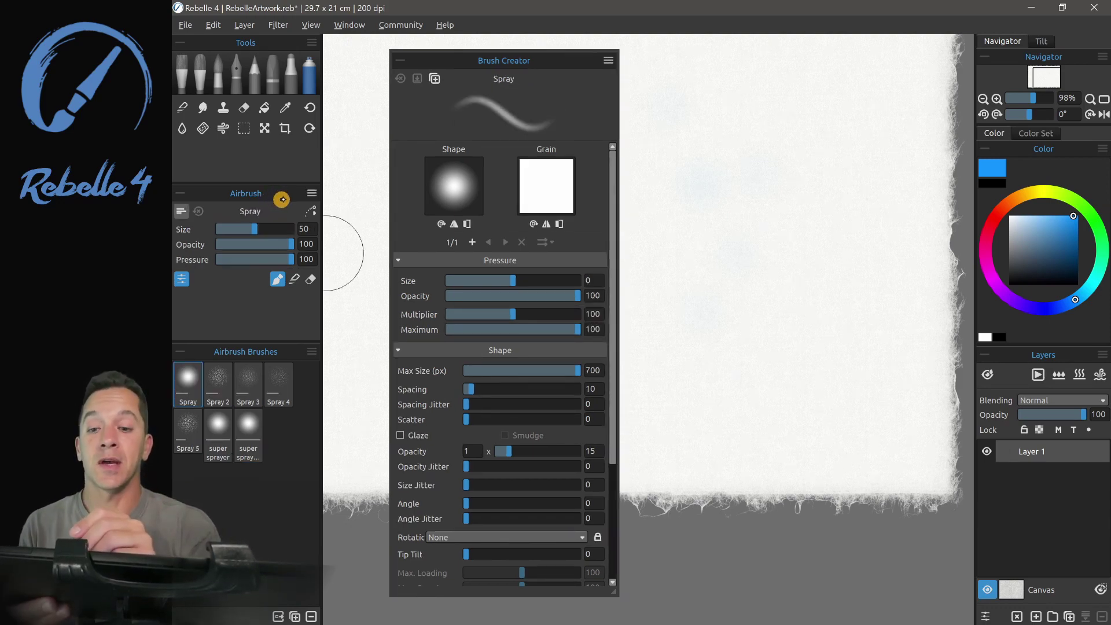
left_click(608, 61)
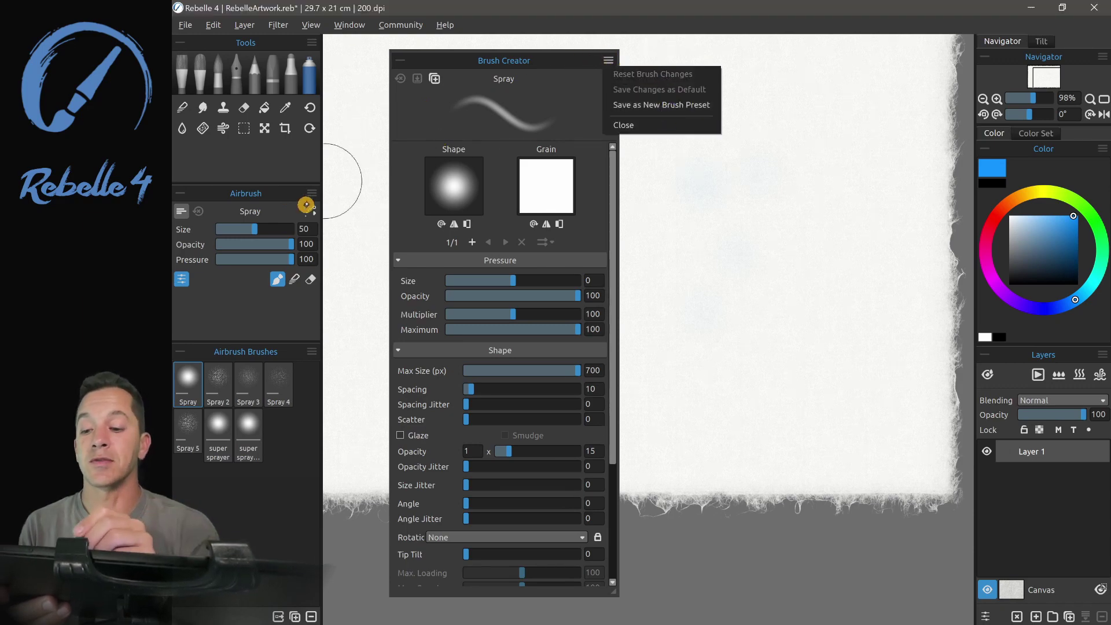
left_click(312, 193)
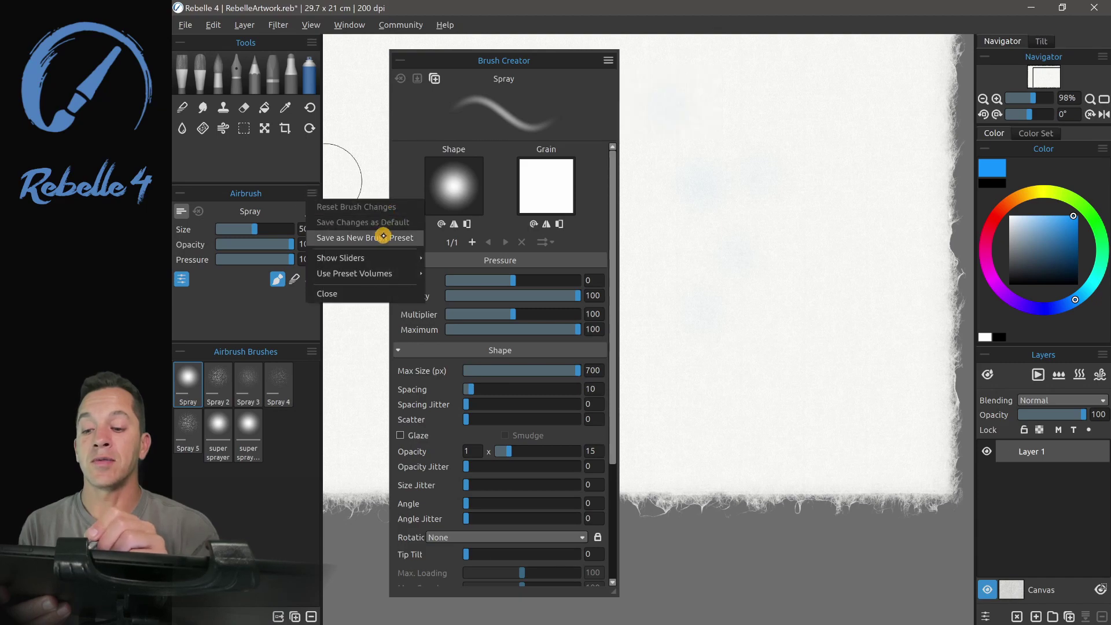
mouse_move(388, 259)
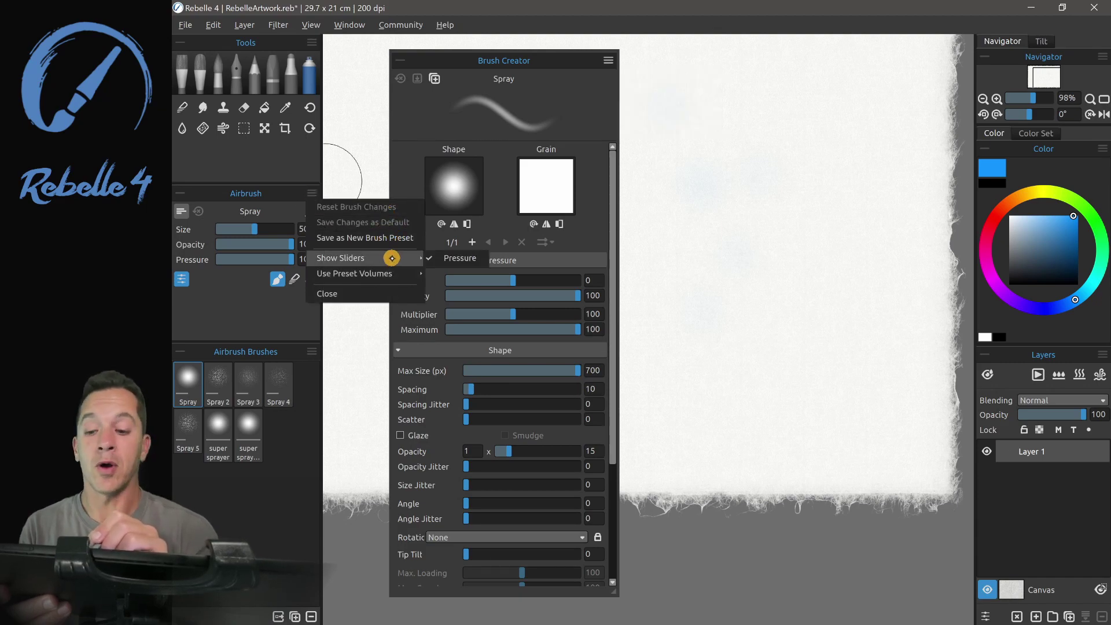
left_click(448, 258)
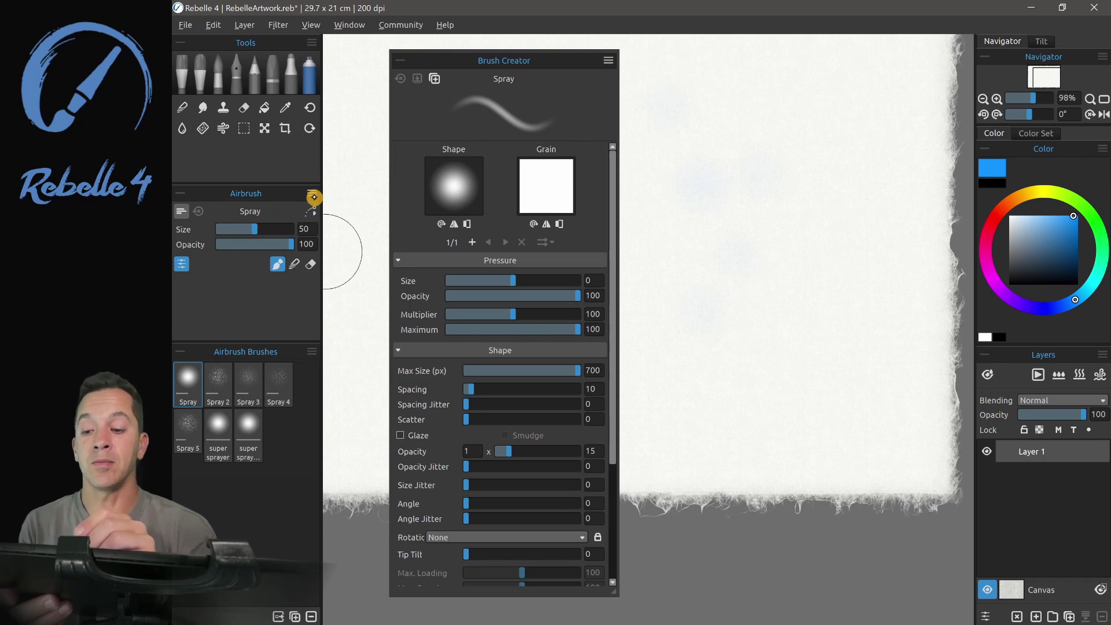
- Toggle Opacity in the Use Preset Volumes options
left_click(313, 195)
mouse_move(384, 273)
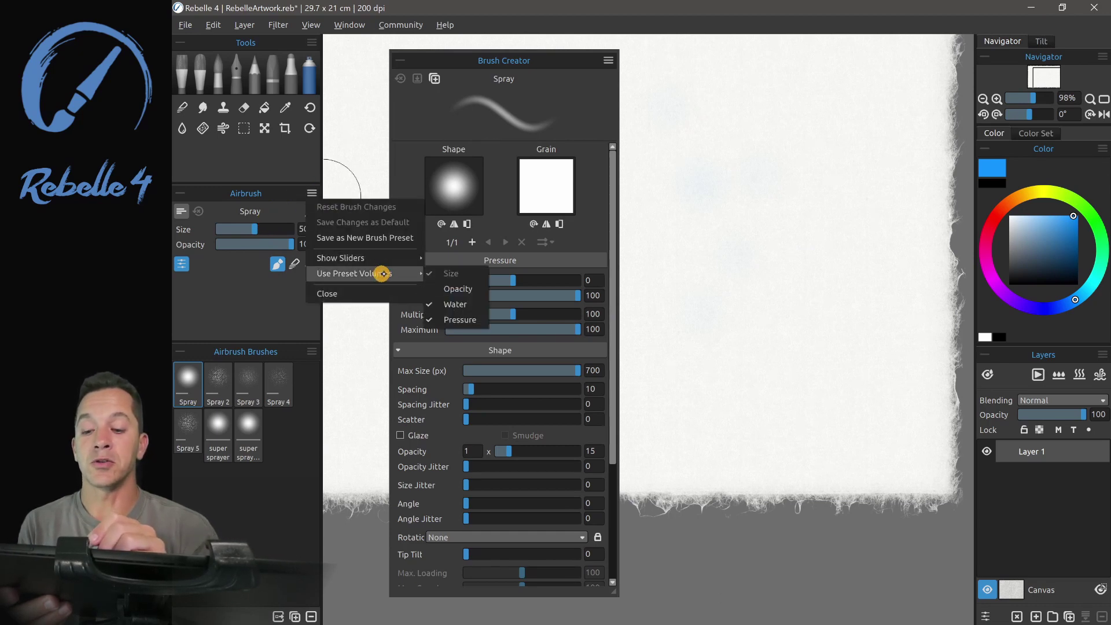
left_click(453, 289)
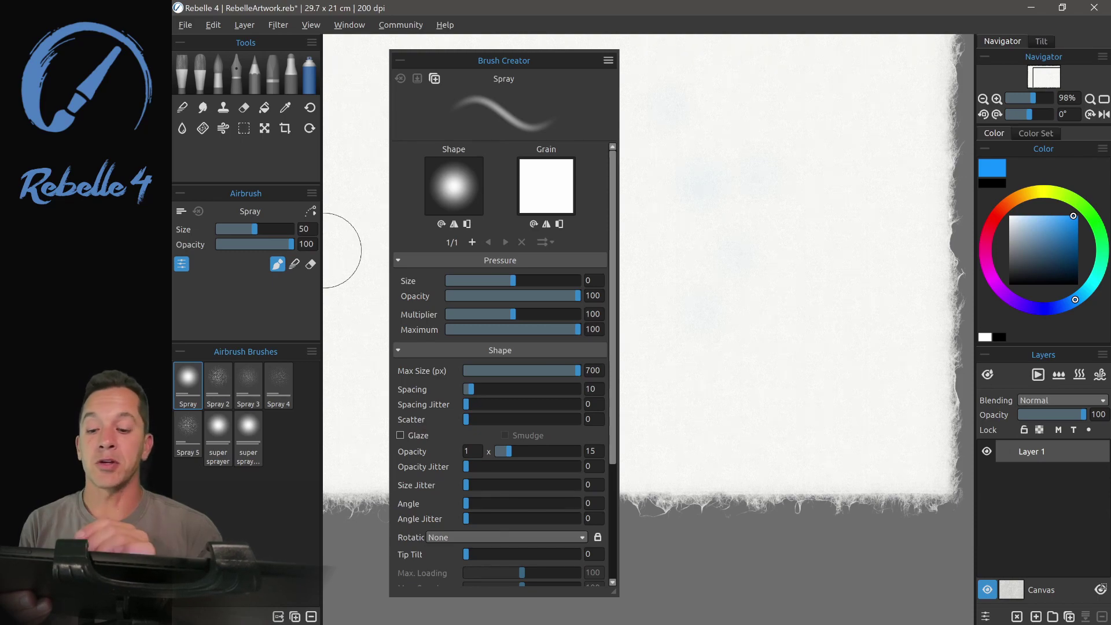
- Set Spray to size 17 and opacity 50, swap to Spray 2 and back, then reset brush changes
mouse_move(251, 230)
left_mouse_down()
mouse_move(229, 229)
mouse_move(252, 247)
left_mouse_up()
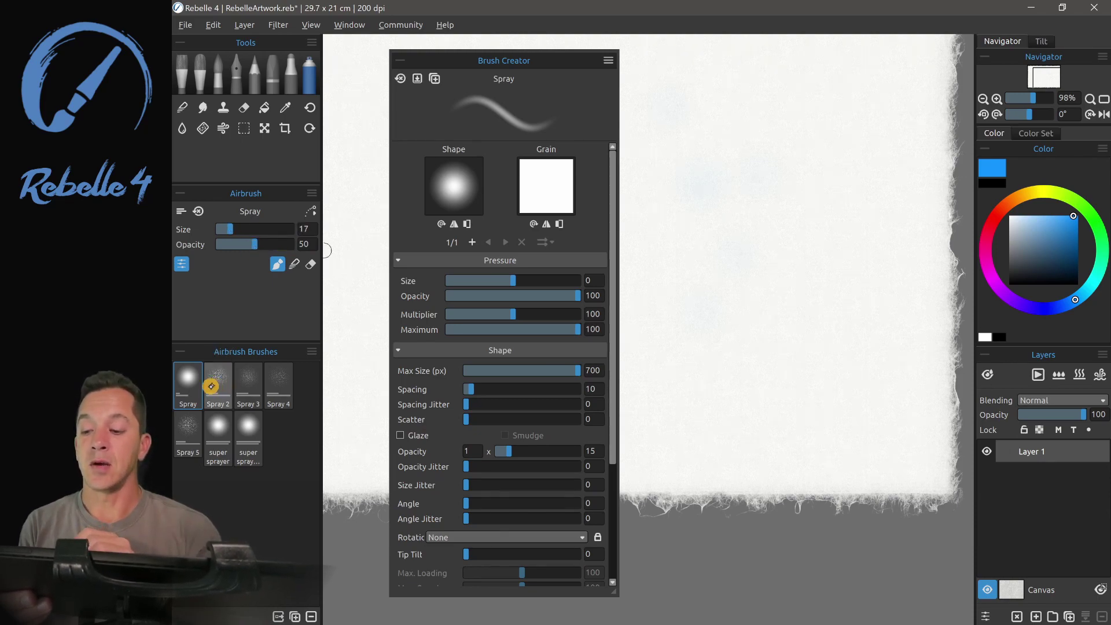
left_click(220, 386)
left_click(180, 382)
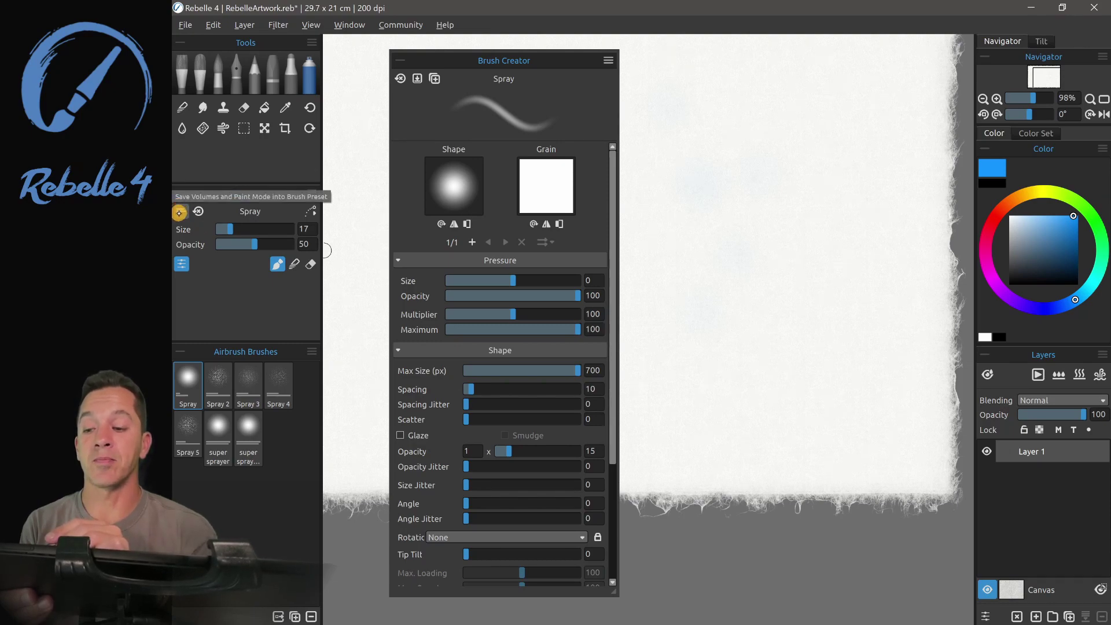
left_click(197, 211)
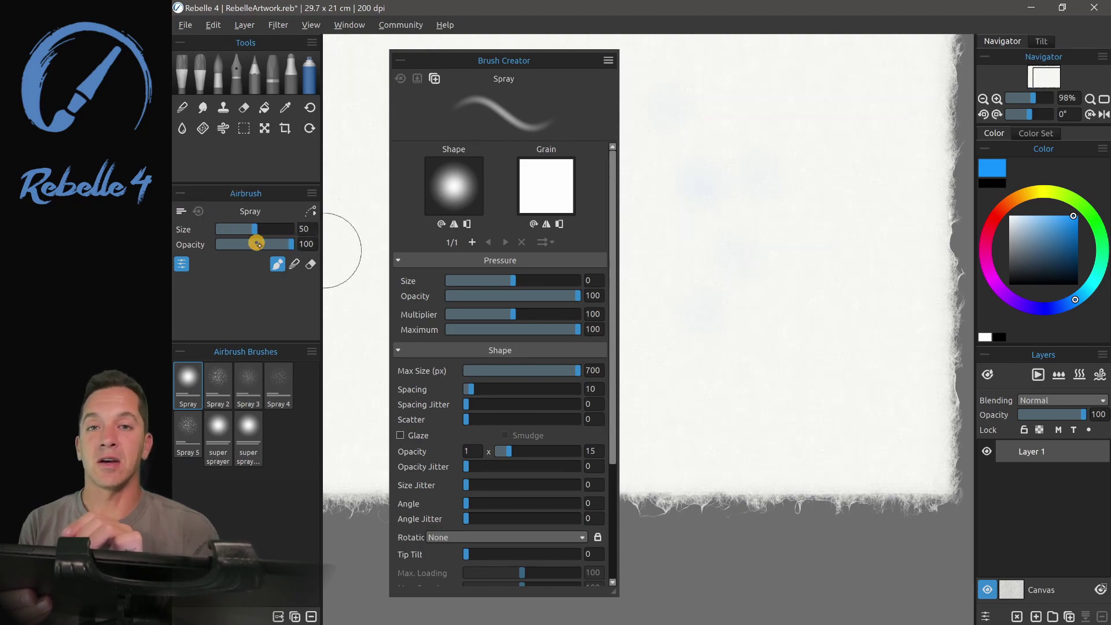
- Choose Don't Save Volumes and Paint Mode, set size and opacity to 1, then swap to Spray 2 and back
left_click(182, 211)
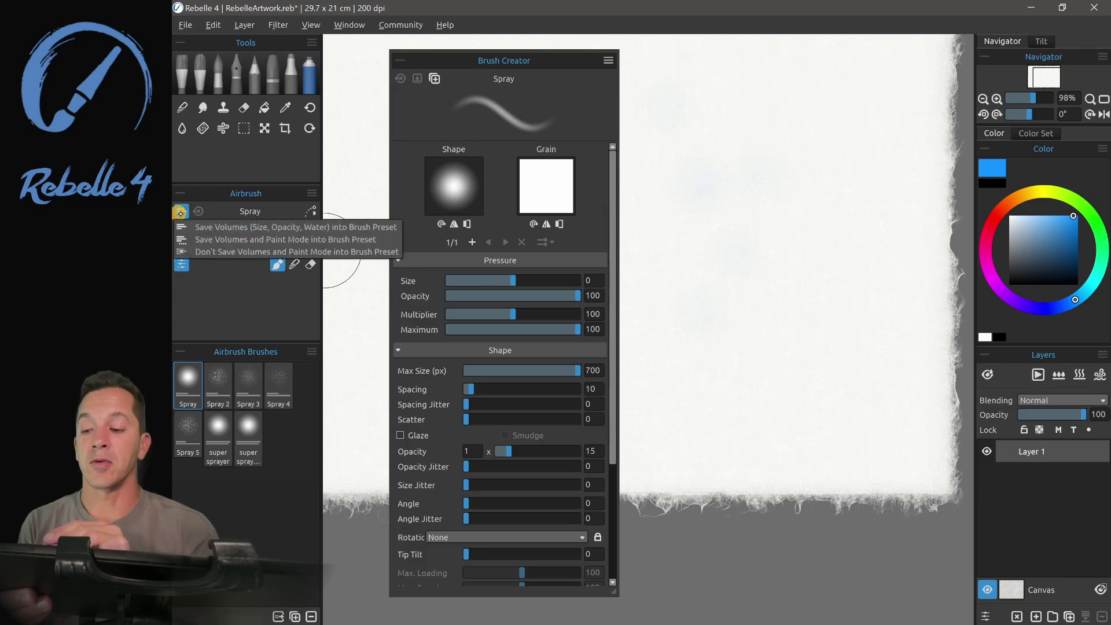
left_click(209, 252)
mouse_move(231, 228)
left_mouse_down()
mouse_move(260, 228)
mouse_move(209, 229)
left_mouse_up()
left_click_drag(276, 244, 213, 243)
left_click(217, 386)
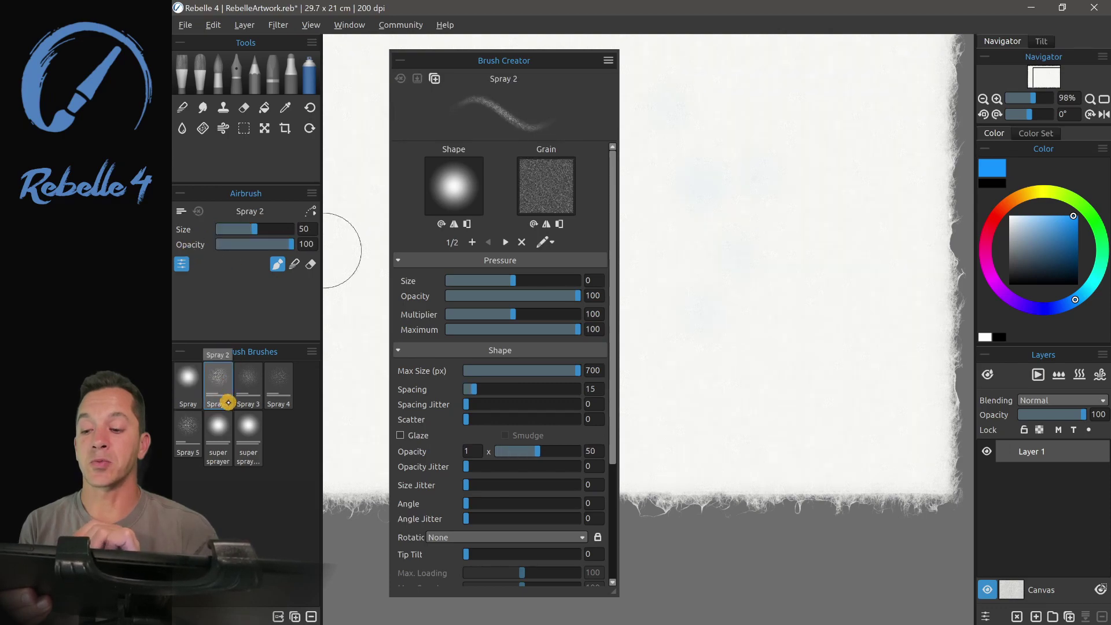
left_click(198, 367)
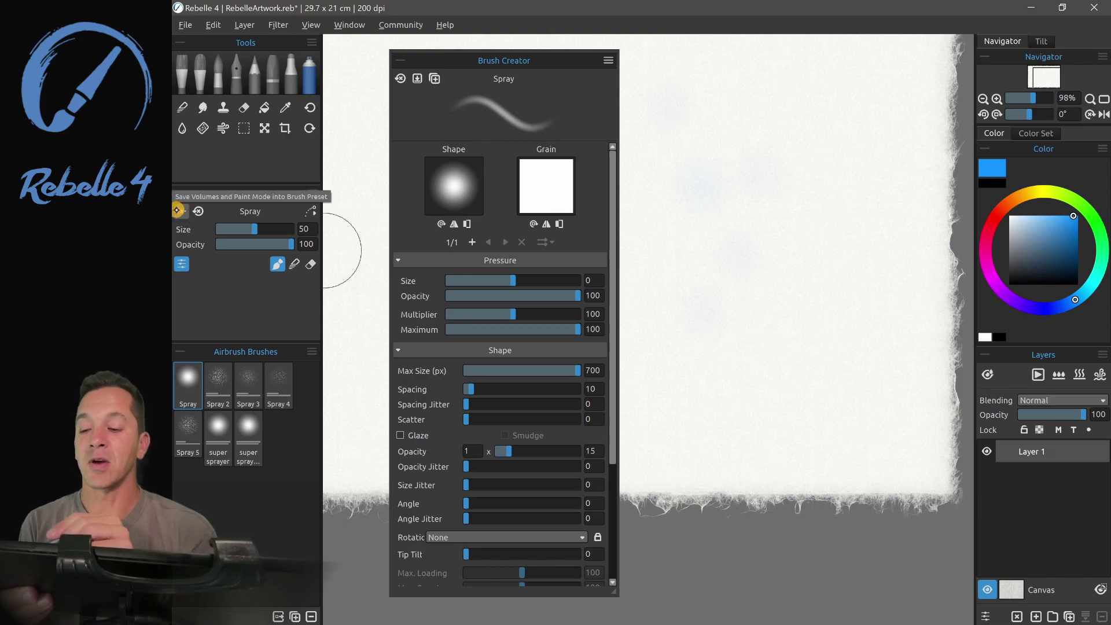
- Save the current settings into the Spray preset and cycle through Spray 2 and Spray 3
left_click(177, 210)
left_click(213, 227)
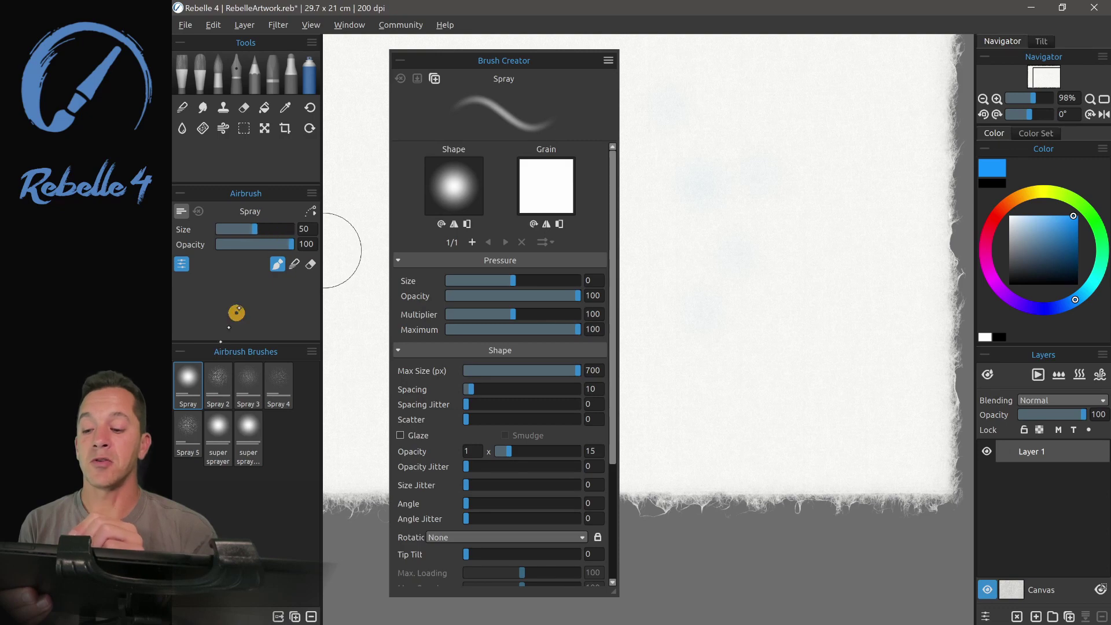
left_click(217, 381)
left_click(251, 382)
left_click(218, 382)
left_click(188, 382)
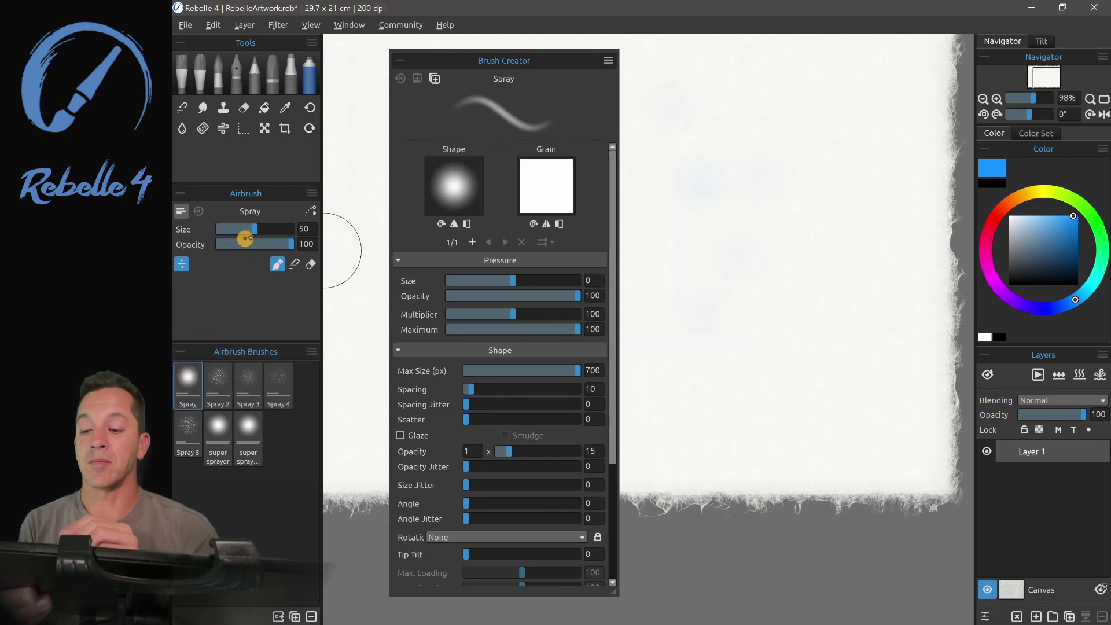
- Lower Spray size and opacity to 1, and confirm they persist after visiting Spray 2
mouse_move(248, 229)
left_mouse_down()
mouse_move(218, 230)
mouse_move(197, 249)
left_mouse_up()
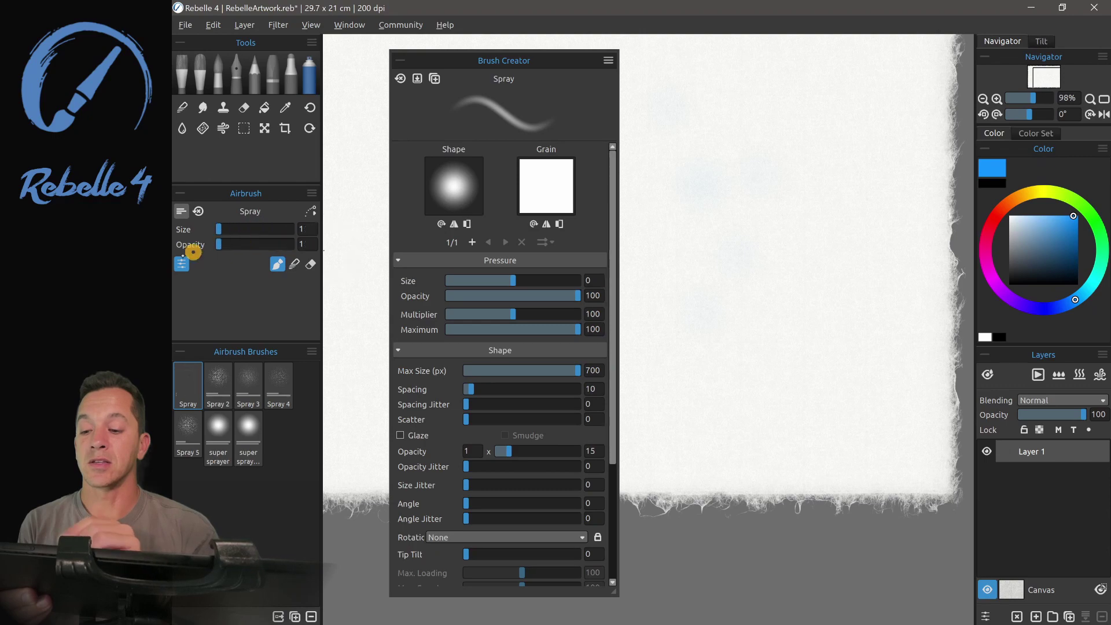
left_click(212, 374)
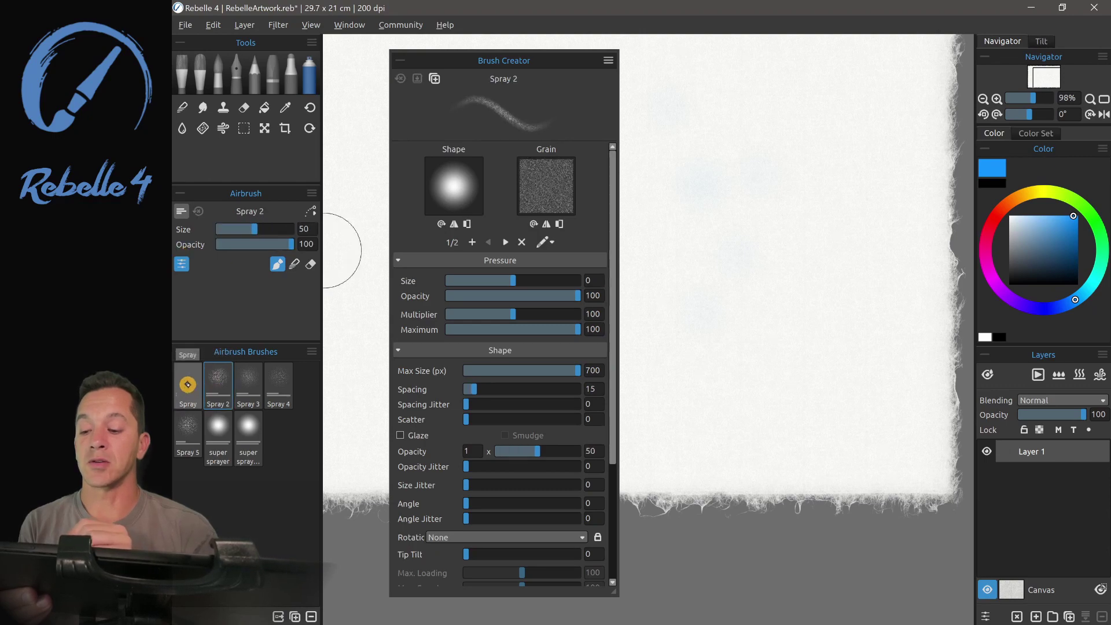
left_click(187, 384)
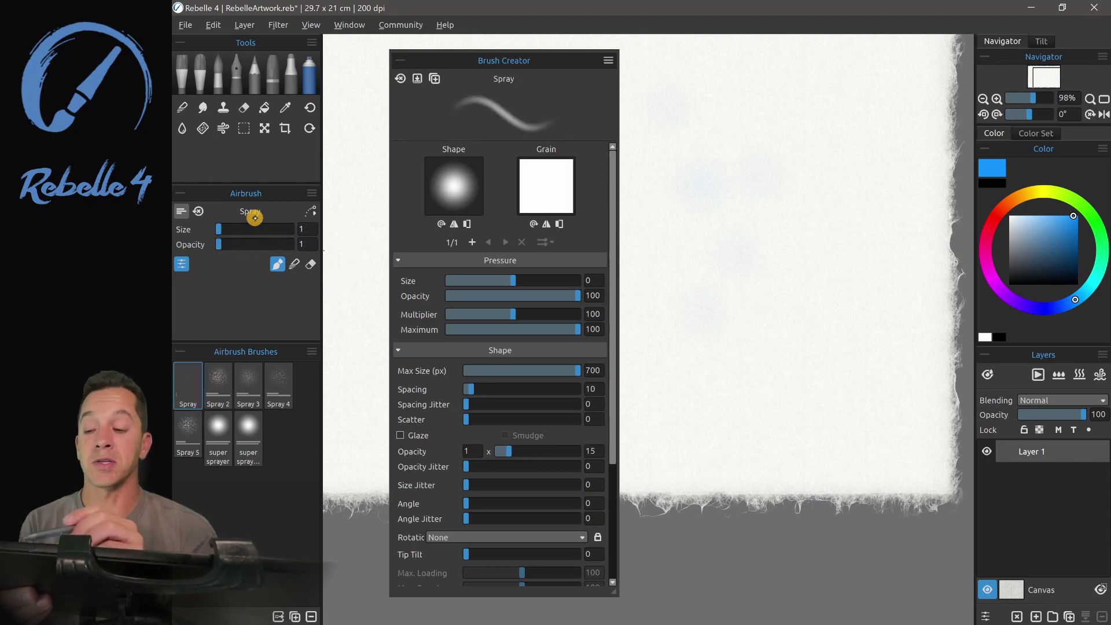
left_click(181, 210)
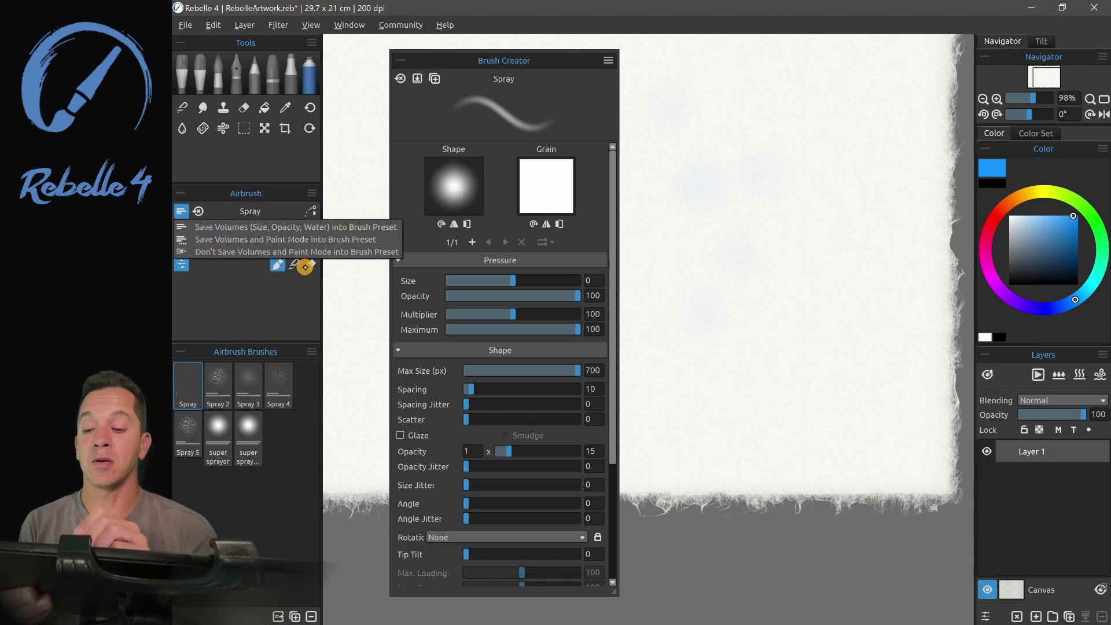
- Enable saving volumes and paint mode, put Spray in paint mode, then load Spray 2 in erase mode
left_click(222, 239)
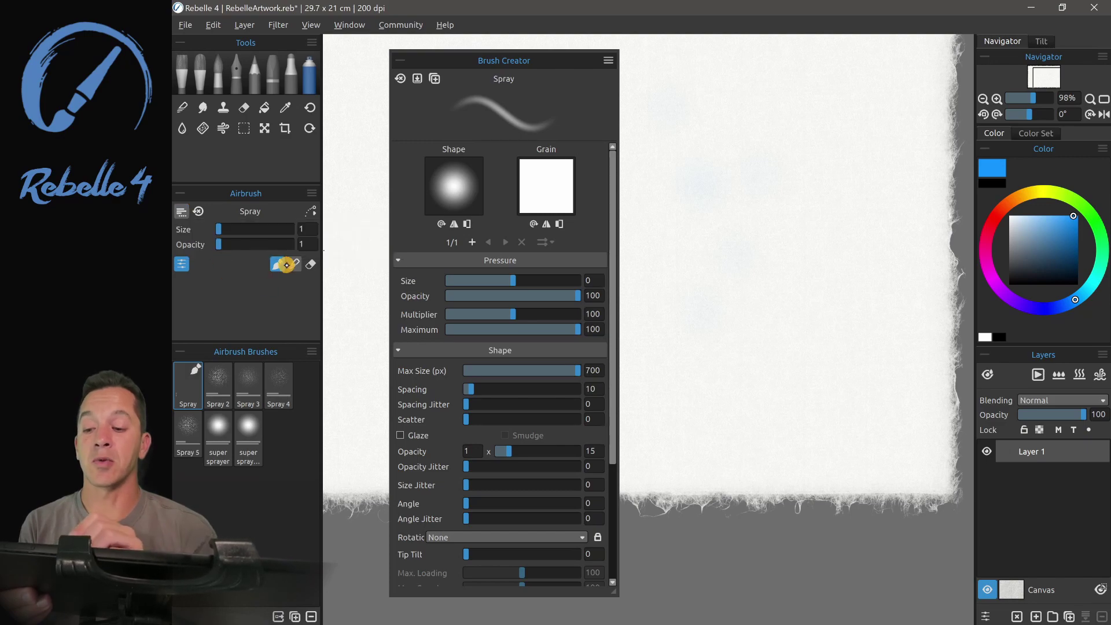
left_click(309, 263)
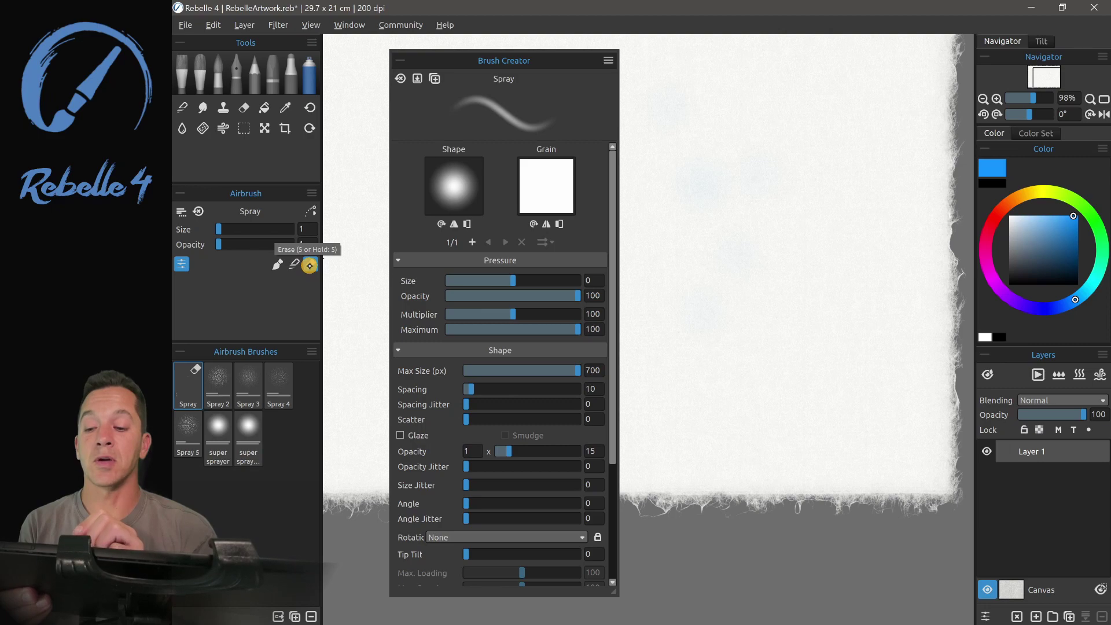
left_click(311, 263)
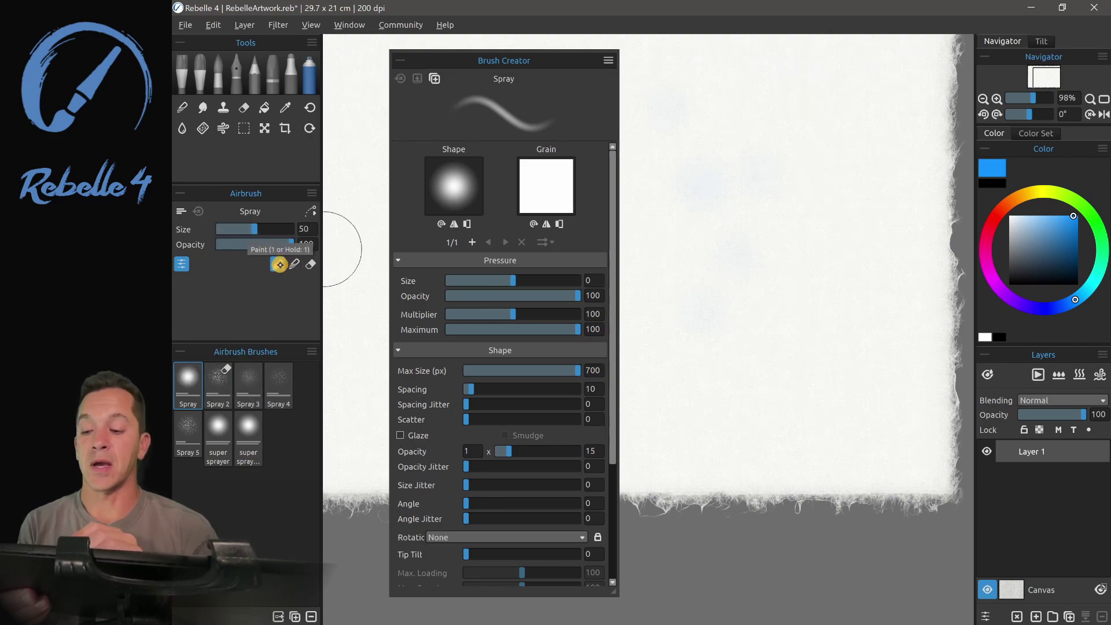
left_click(278, 265)
left_click(219, 384)
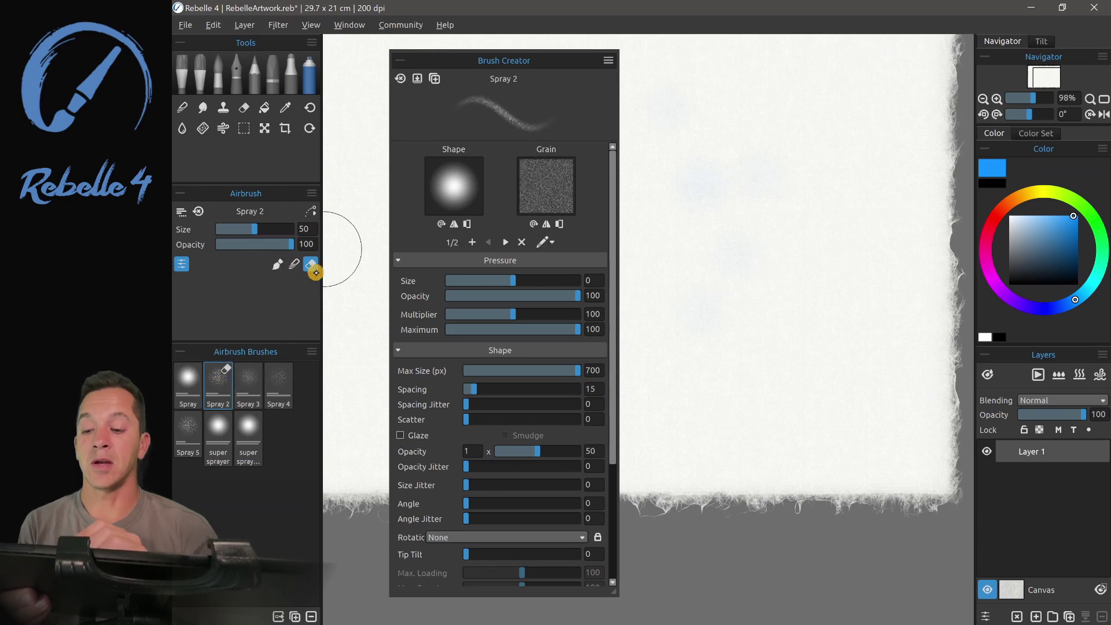
left_click(311, 266)
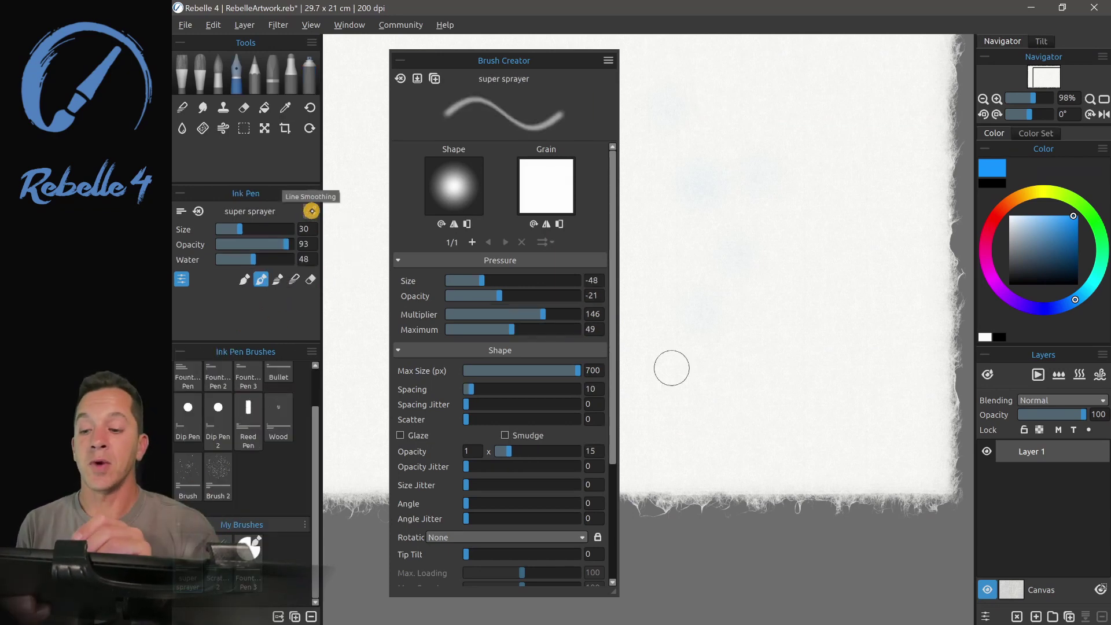
- Show line smoothing settings, then try Marker and Oil before returning to the Airbrush's Spray 2
left_click(311, 211)
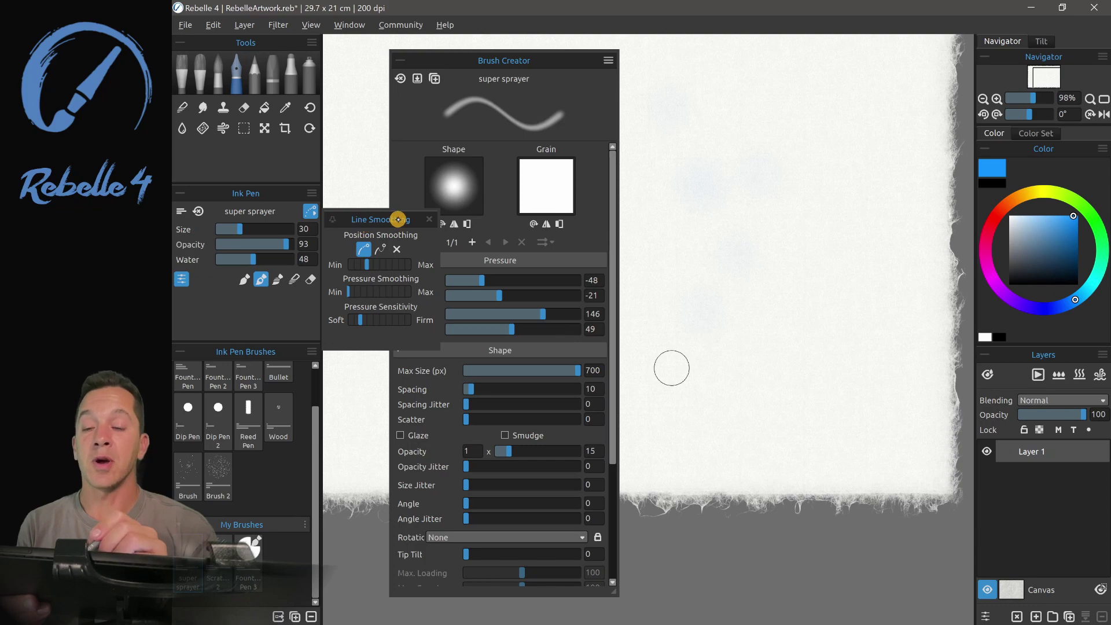
left_click(291, 74)
left_click(223, 78)
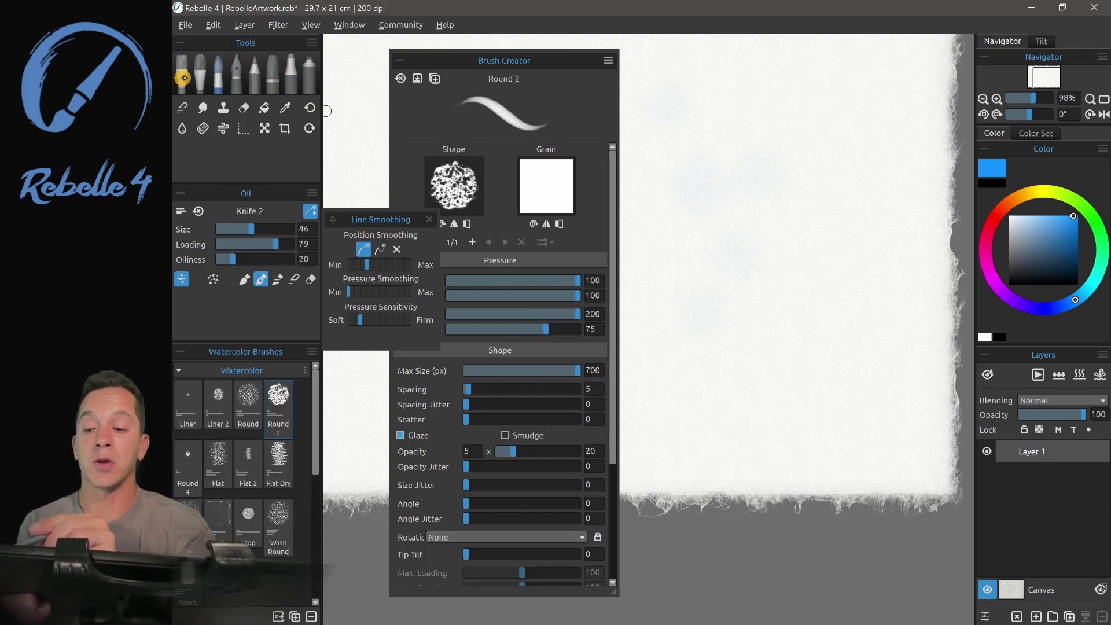
left_click(309, 62)
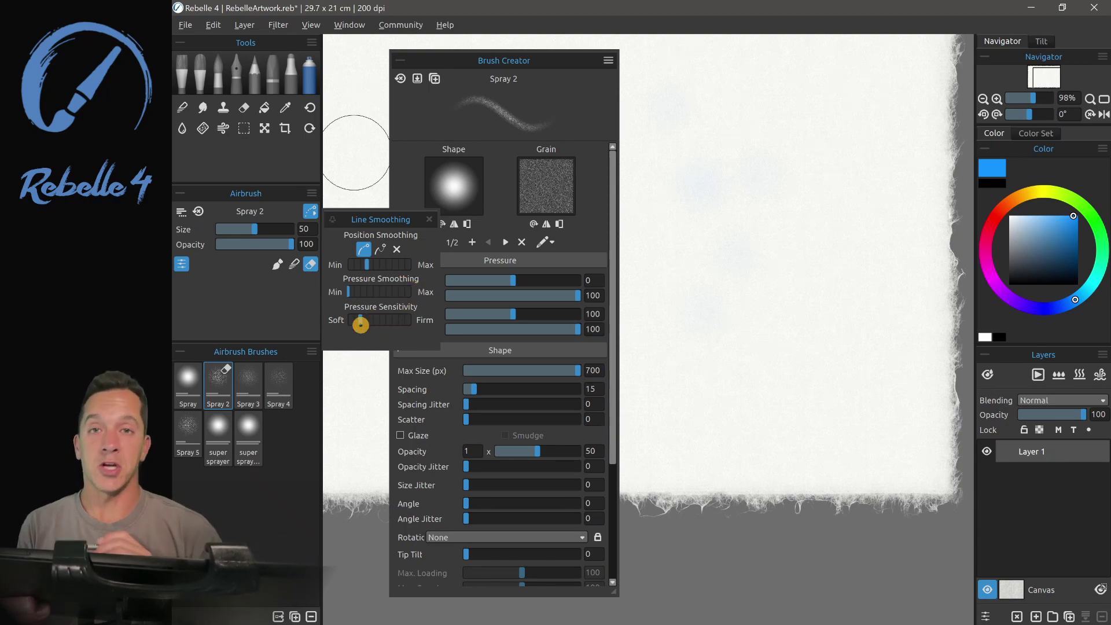
- Set Tablet pen pressure sensitivity to Firm in Preferences, apply it, and reopen to verify
left_click(213, 25)
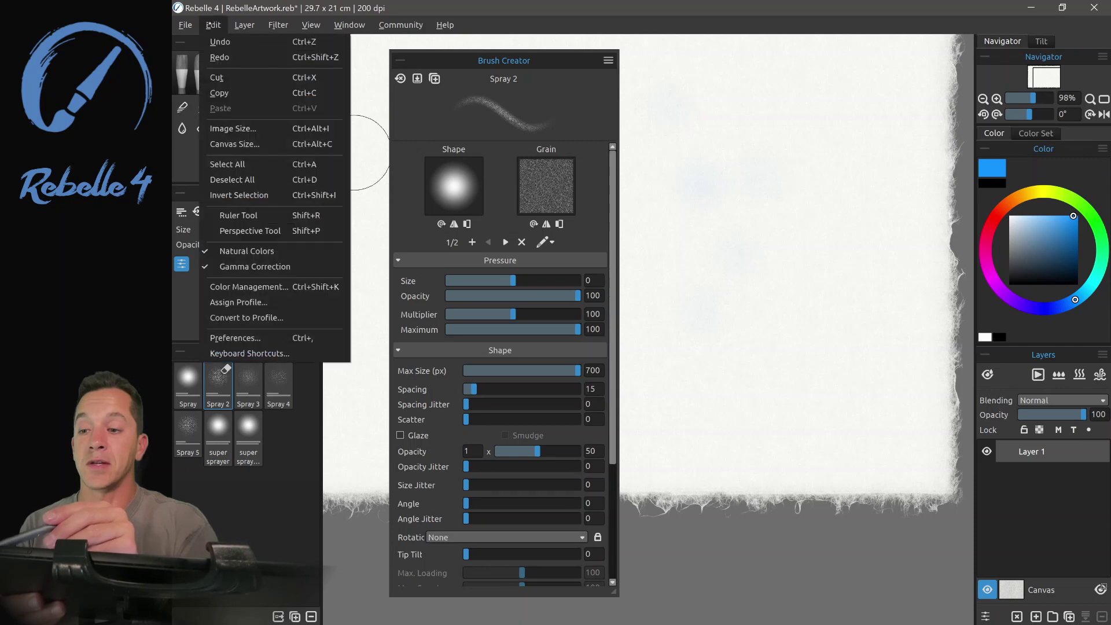
left_click(238, 338)
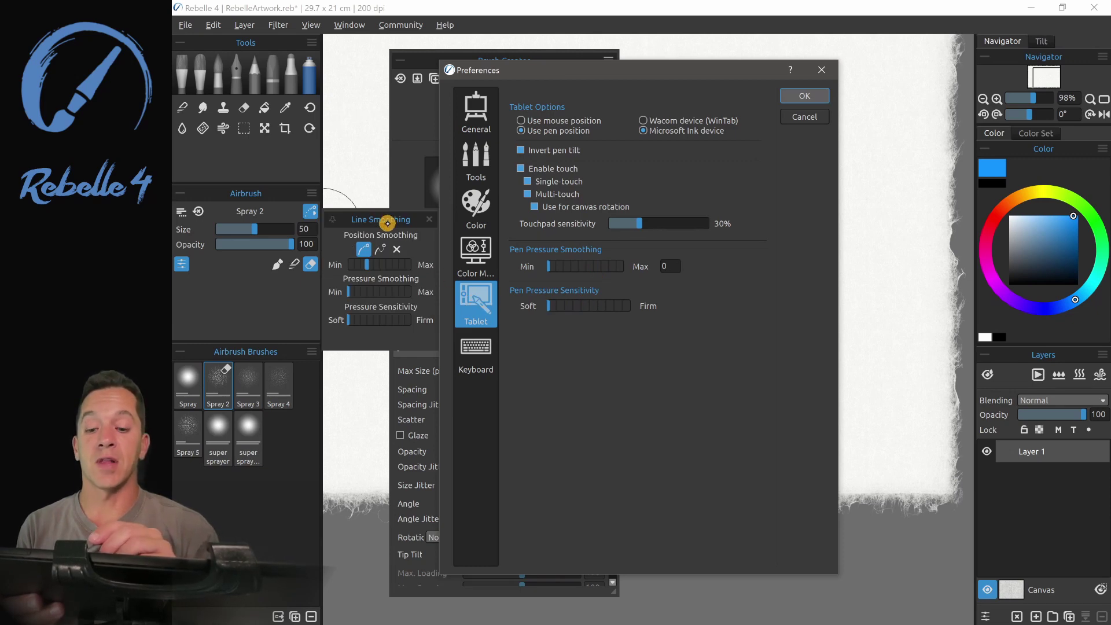
left_click_drag(551, 307, 649, 307)
left_click(801, 94)
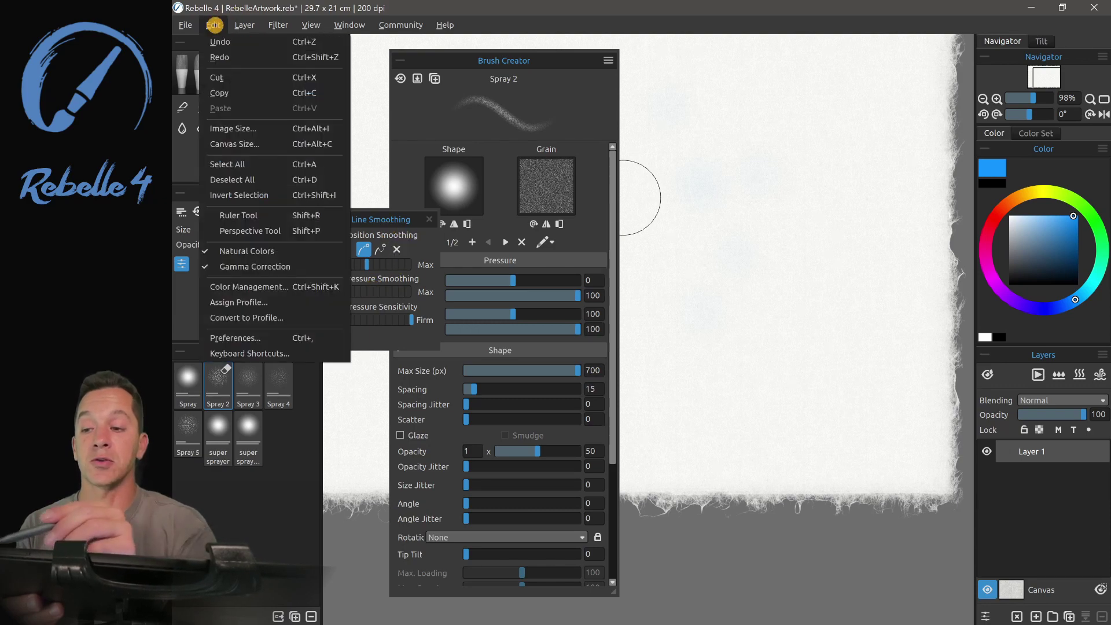
left_click(287, 337)
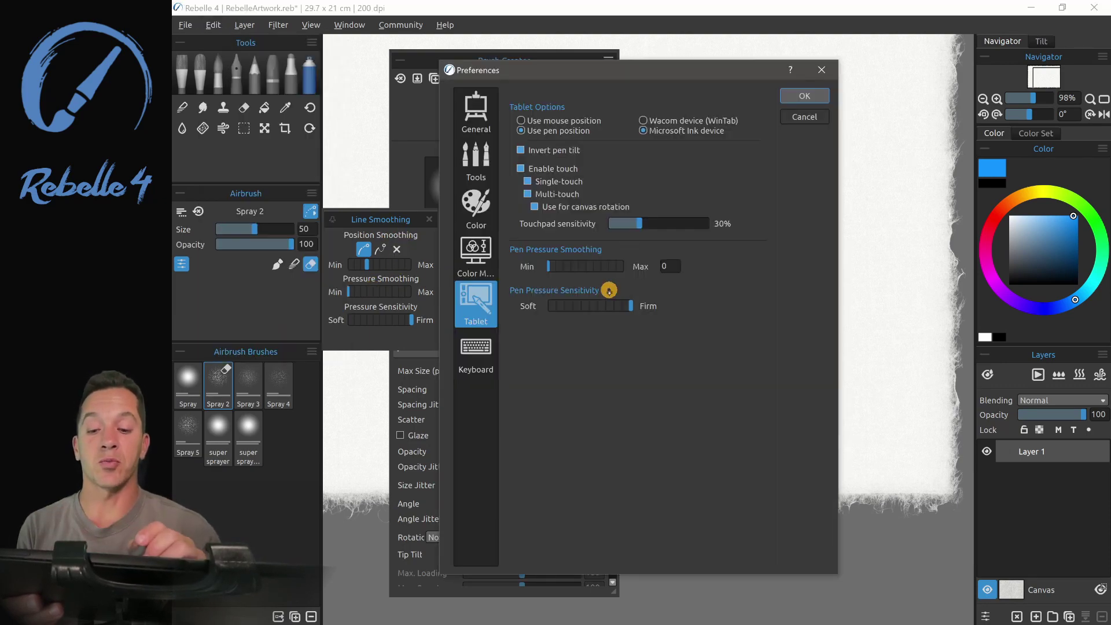
- Close the preferences and shift the brush settings panel slightly left
key("Return")
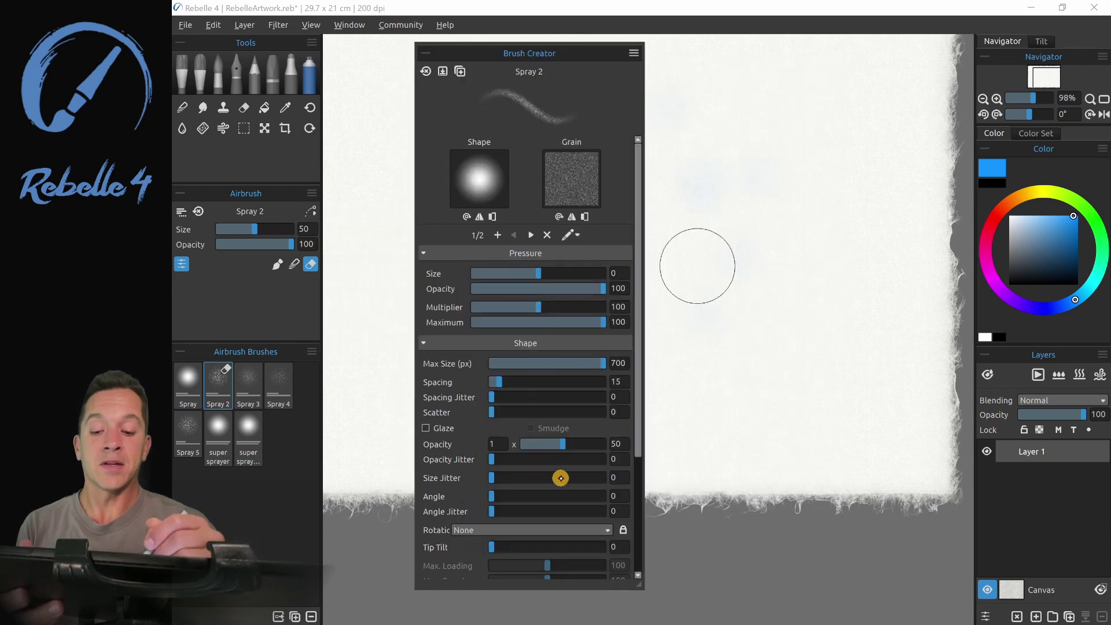
left_click_drag(633, 225, 634, 336)
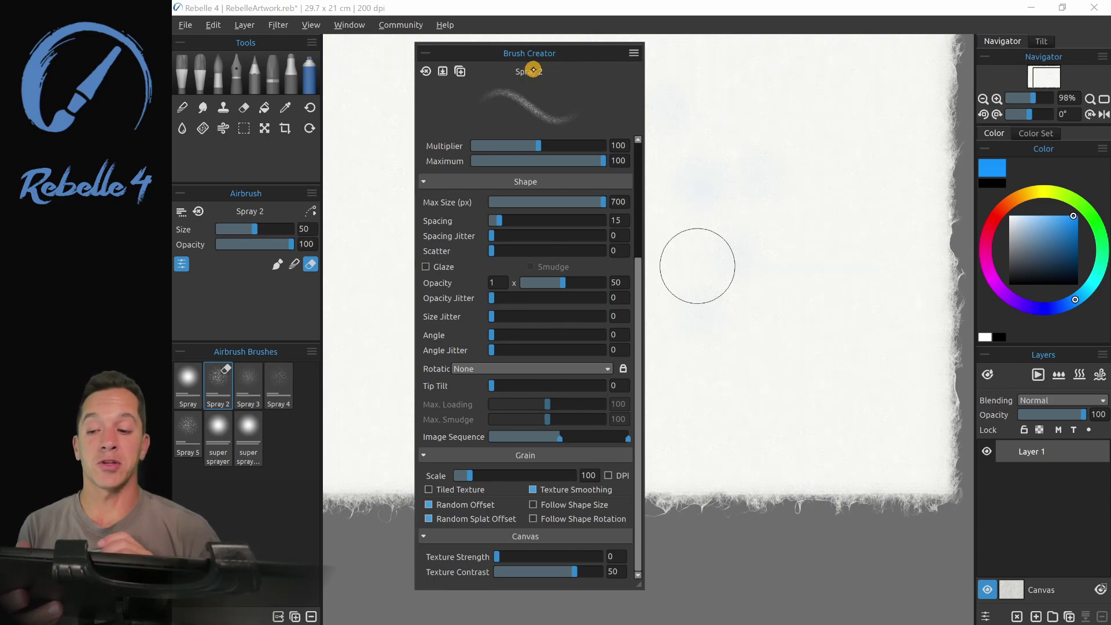
left_click_drag(532, 70, 522, 69)
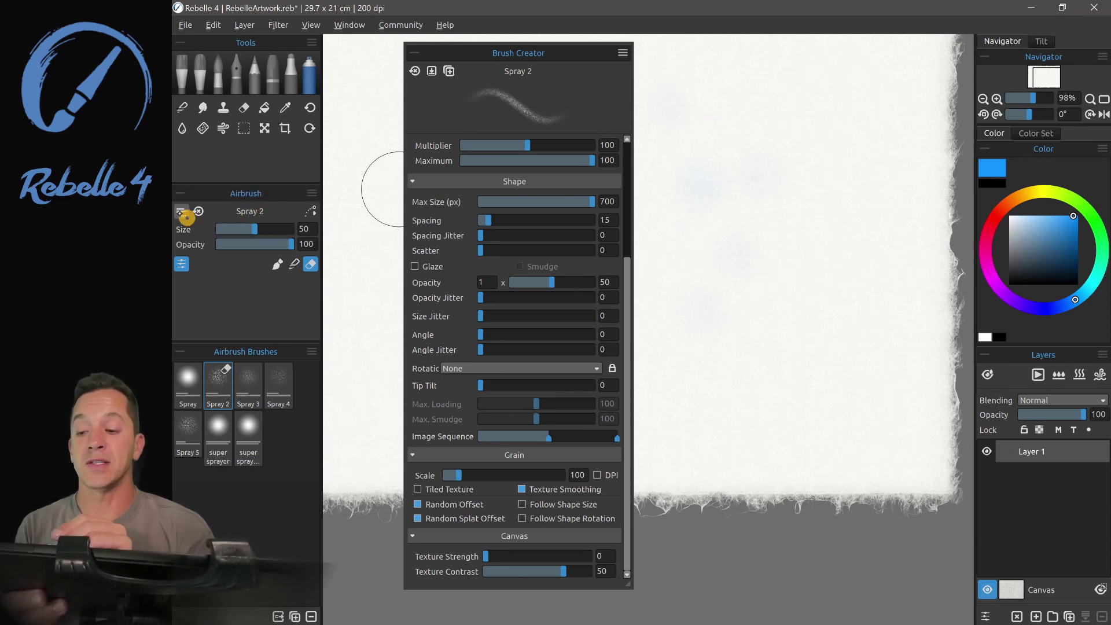
- Set Spray 2, Spray 3 and Spray 4 to not save volumes and paint mode
left_click(181, 211)
left_click(219, 252)
left_click(237, 379)
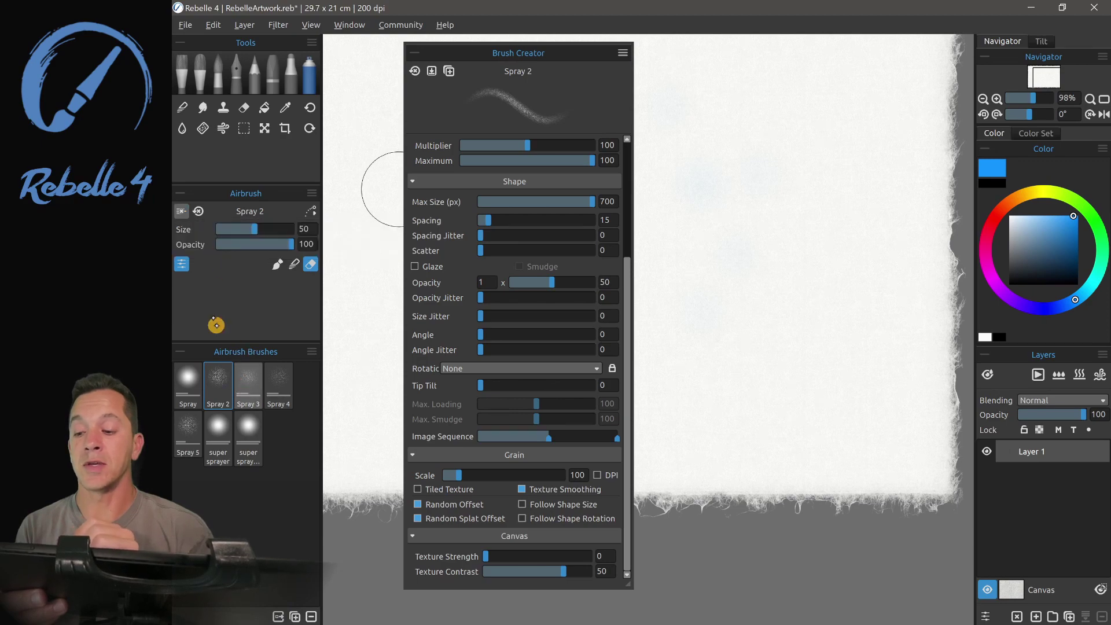
left_click(181, 211)
left_click(208, 251)
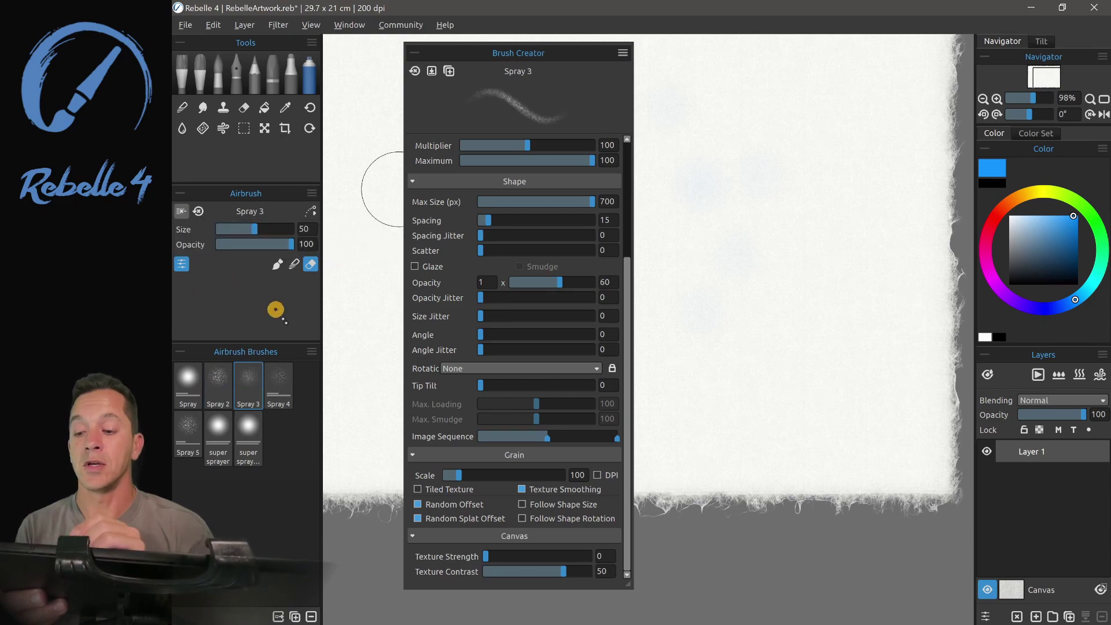
left_click(279, 383)
left_click(181, 211)
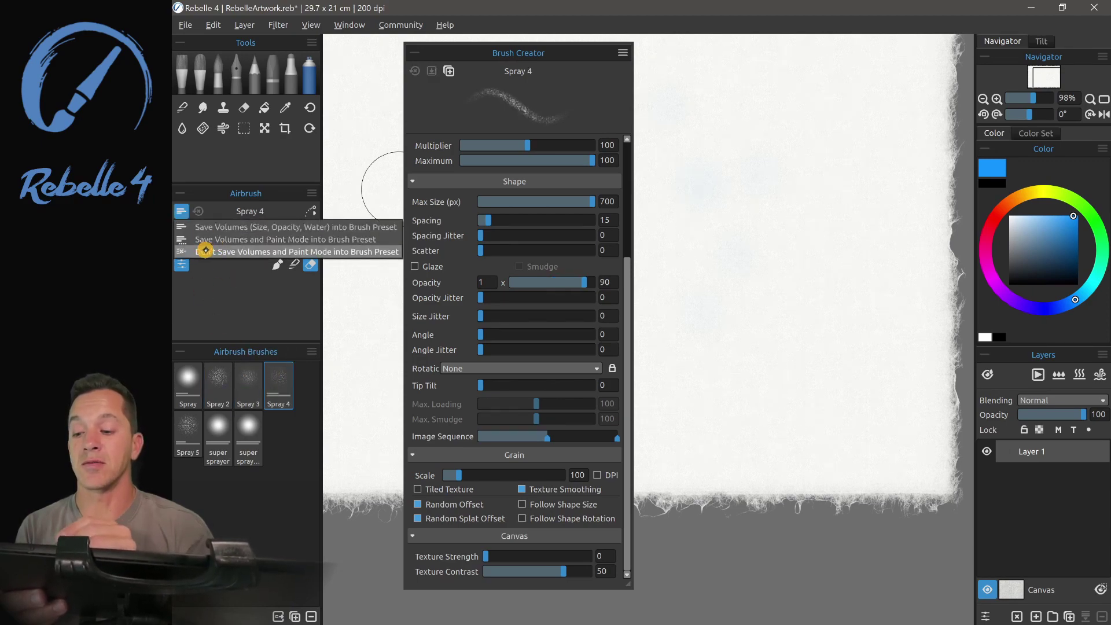
left_click(218, 250)
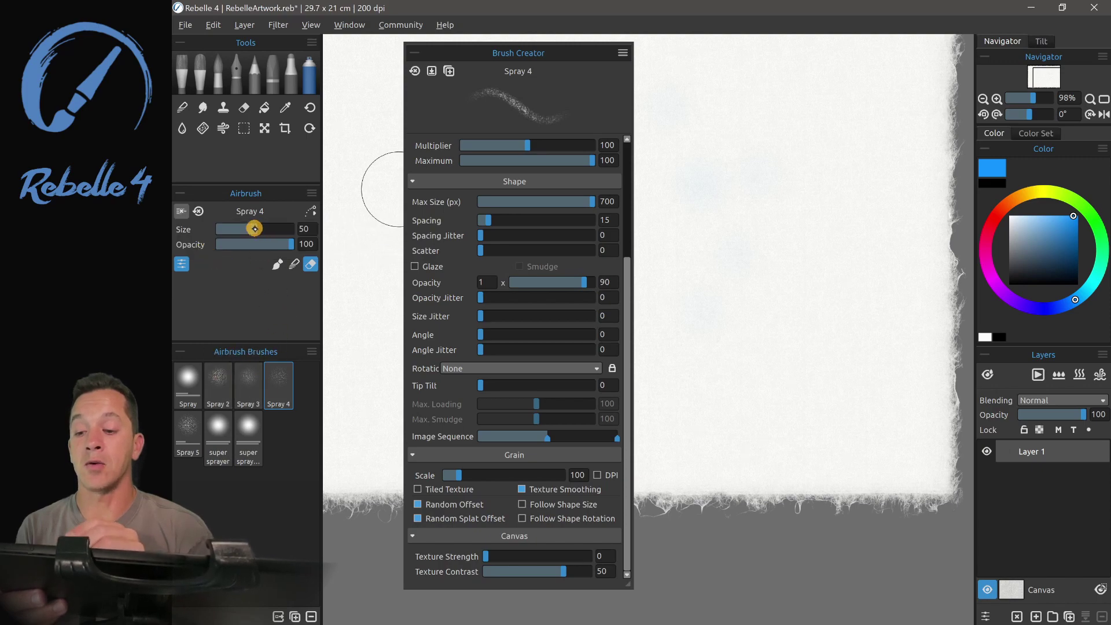
- Raise size to 78 and confirm it carries to Spray 3 and Spray 2 but not Spray
left_click_drag(254, 229, 275, 229)
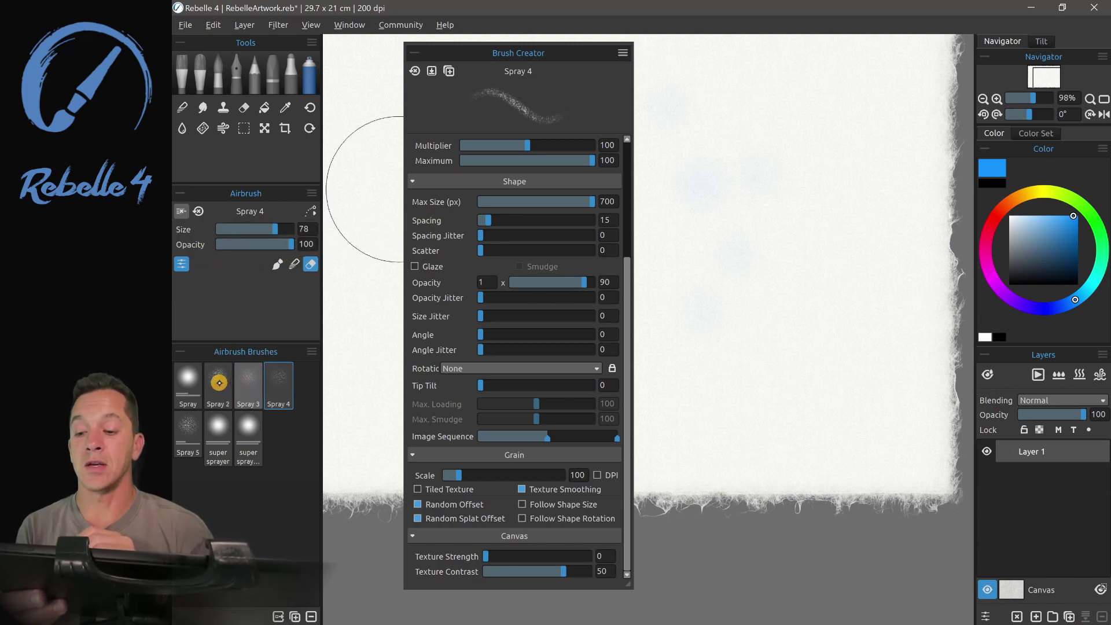
left_click(247, 383)
left_click(215, 380)
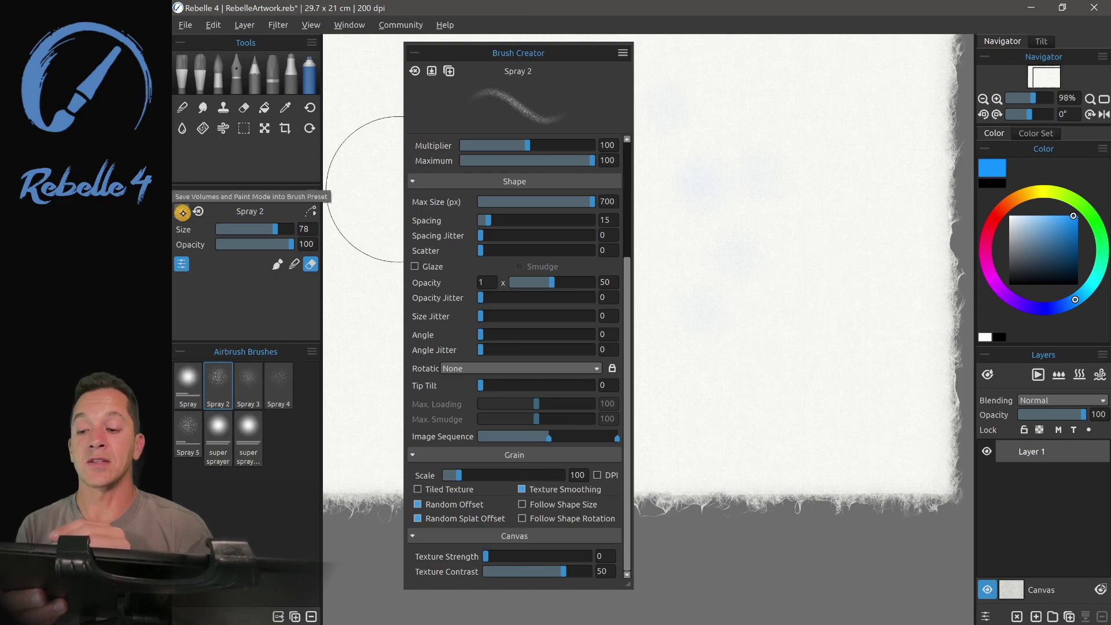
left_click(188, 382)
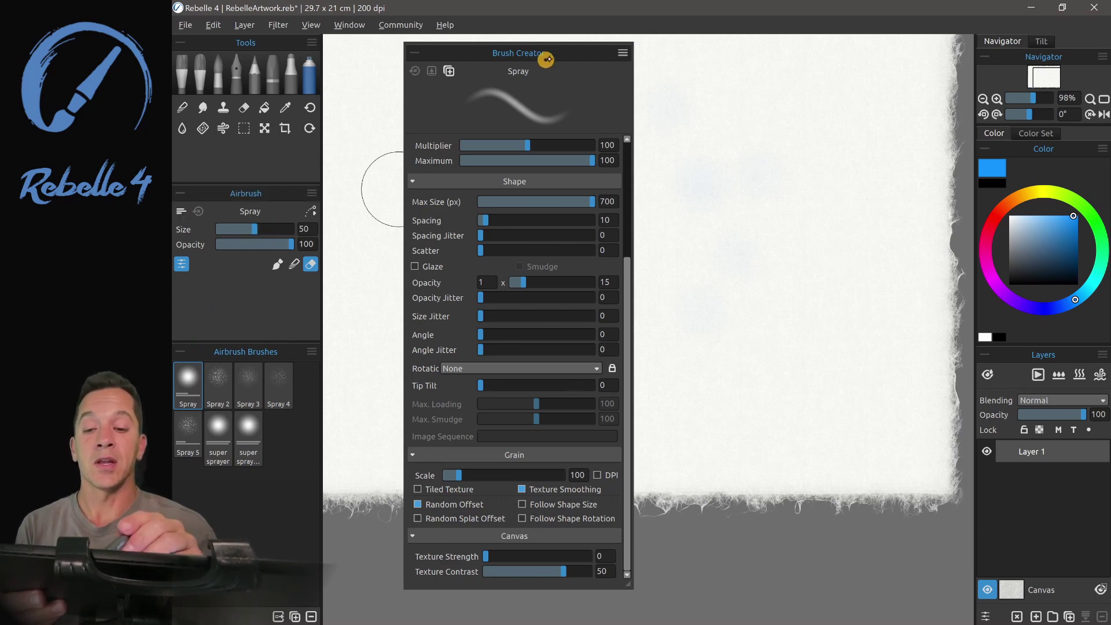
scroll(548, 229, "up", 3)
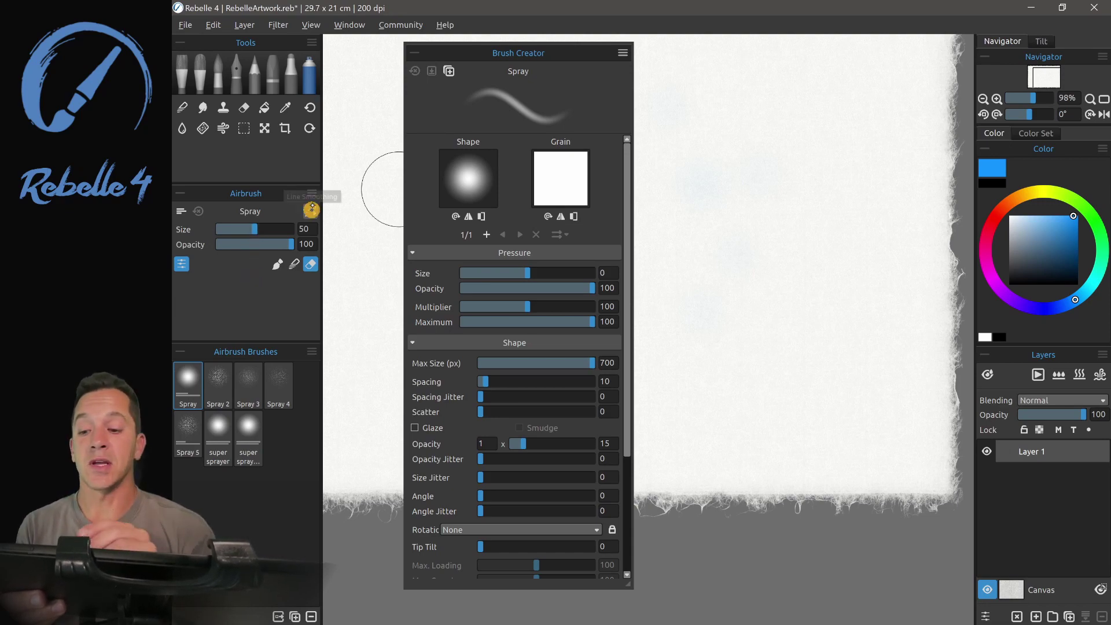
left_click(311, 211)
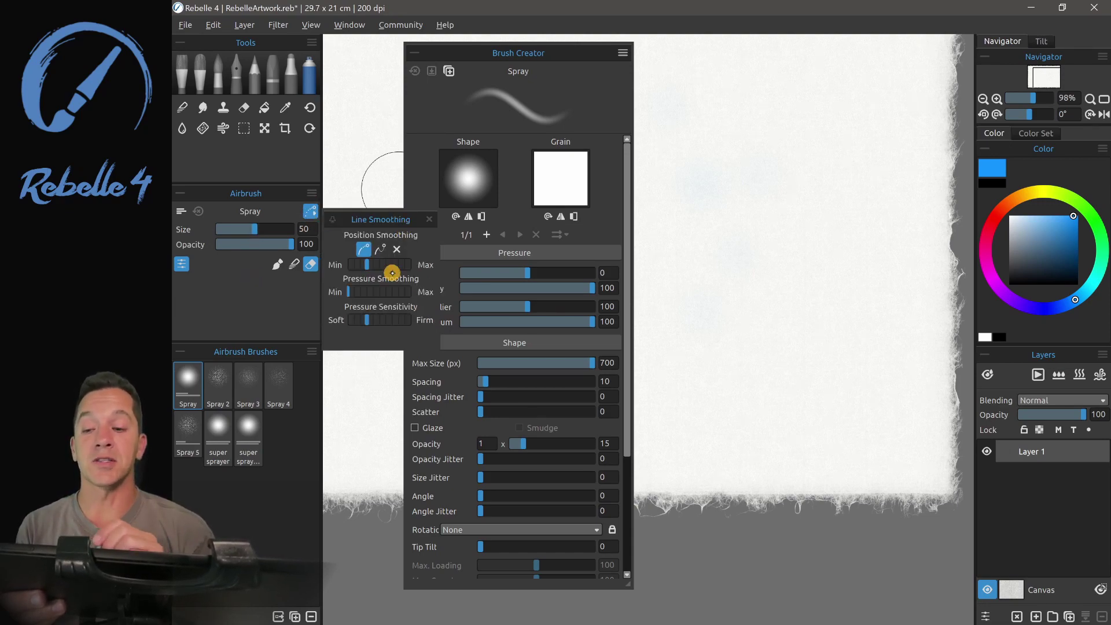